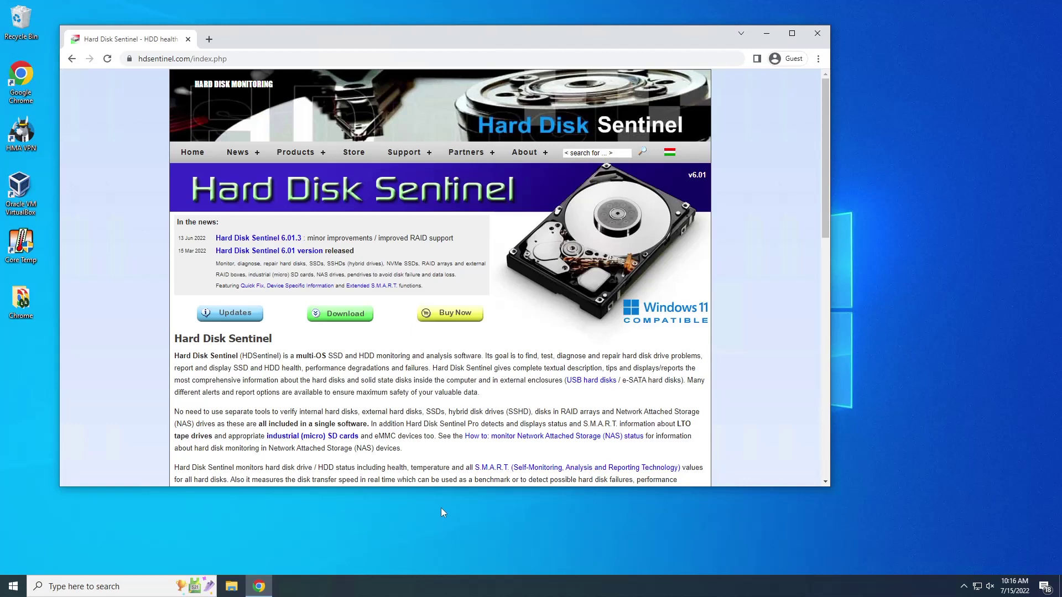
Step: View Disk 0 (C:), a 699 GB HDD, on Task Manager's Performance tab, then close Task Manager
right_click(423, 580)
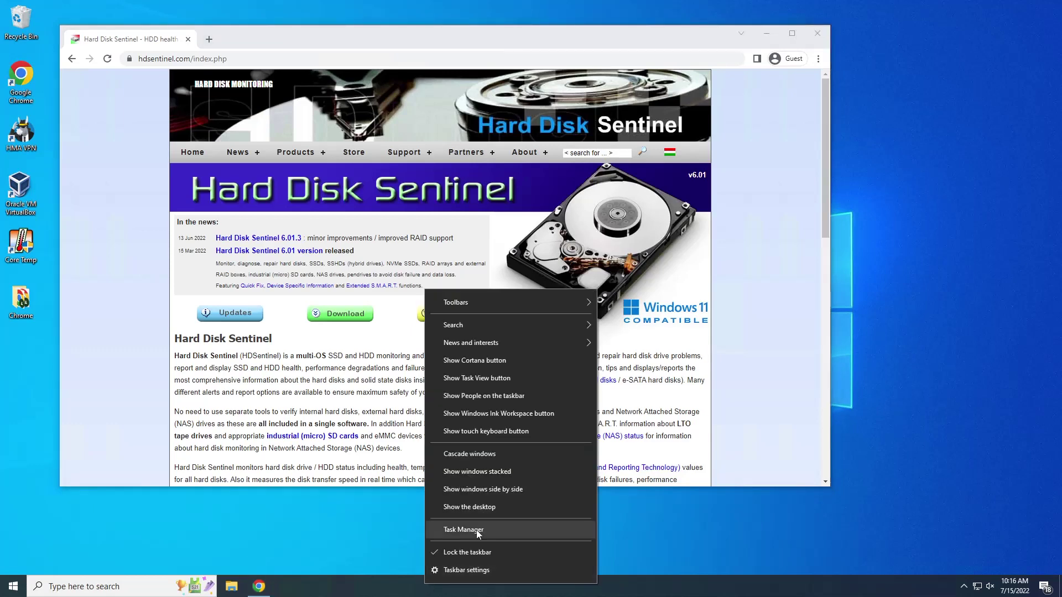
click(476, 529)
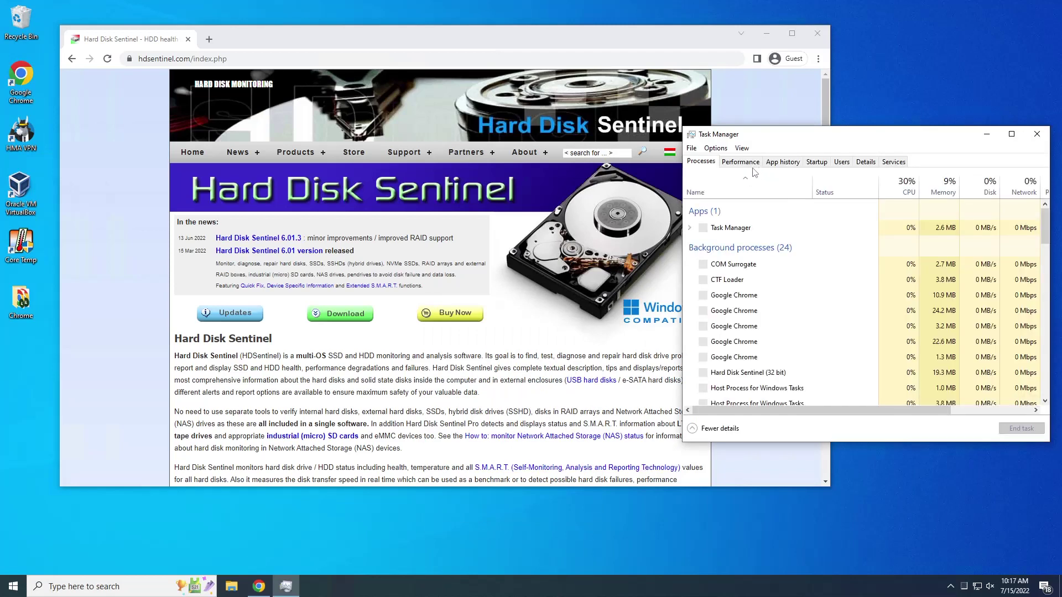
click(740, 161)
click(733, 249)
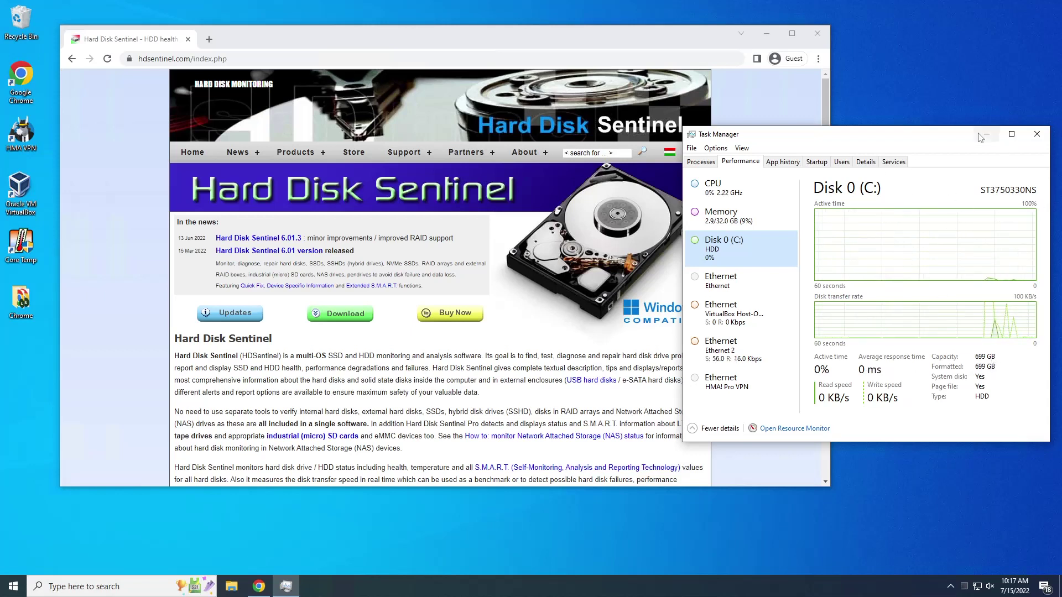
click(1036, 135)
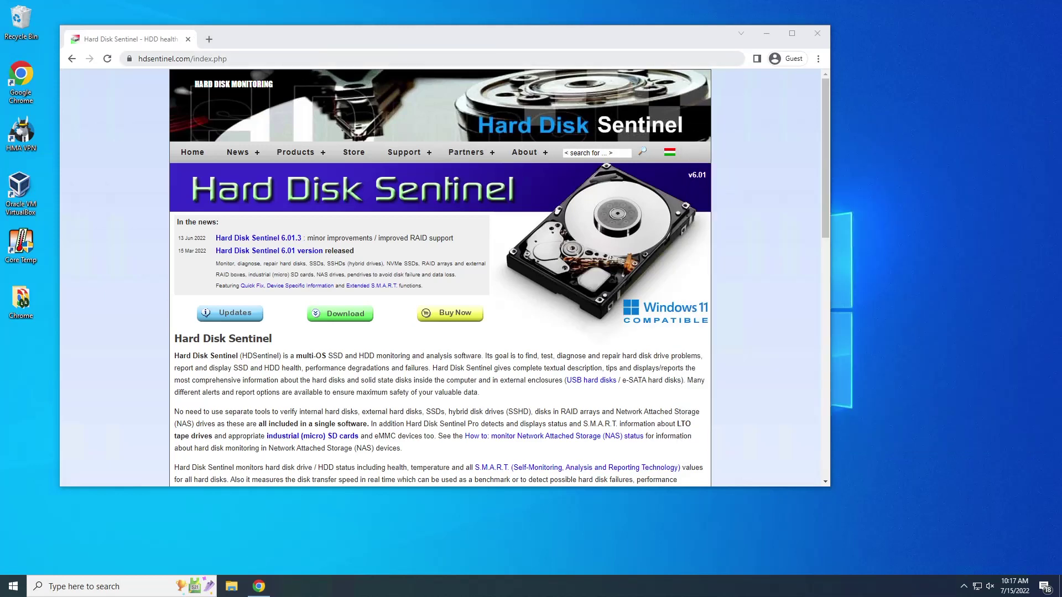
Step: In a new tab, search Google for 'hdsentinel' and open the Download Hard Disk Sentinel result
click(209, 40)
text(goog)
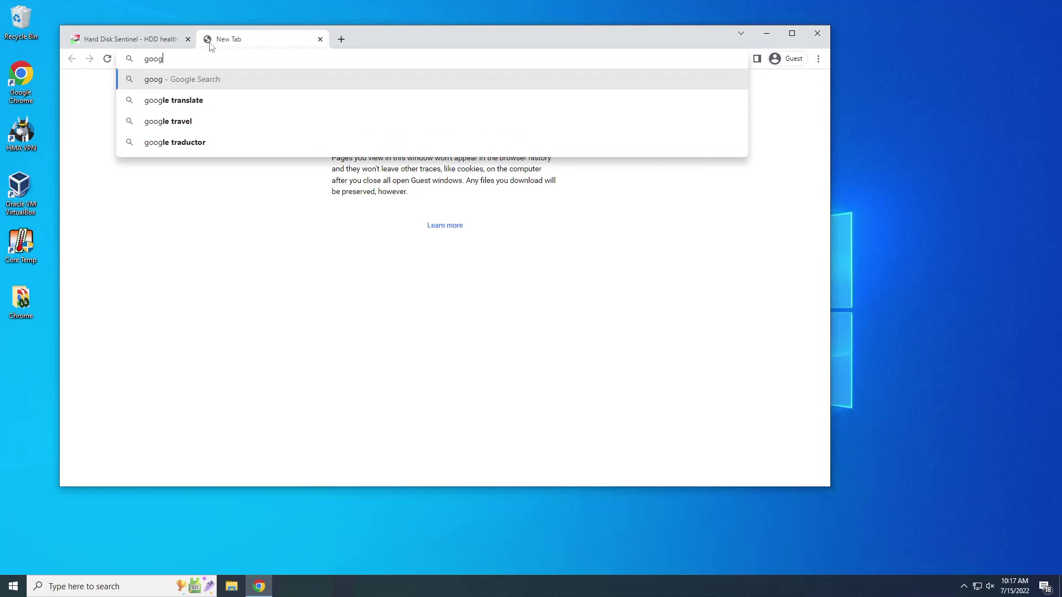
text(le.c)
key(Return)
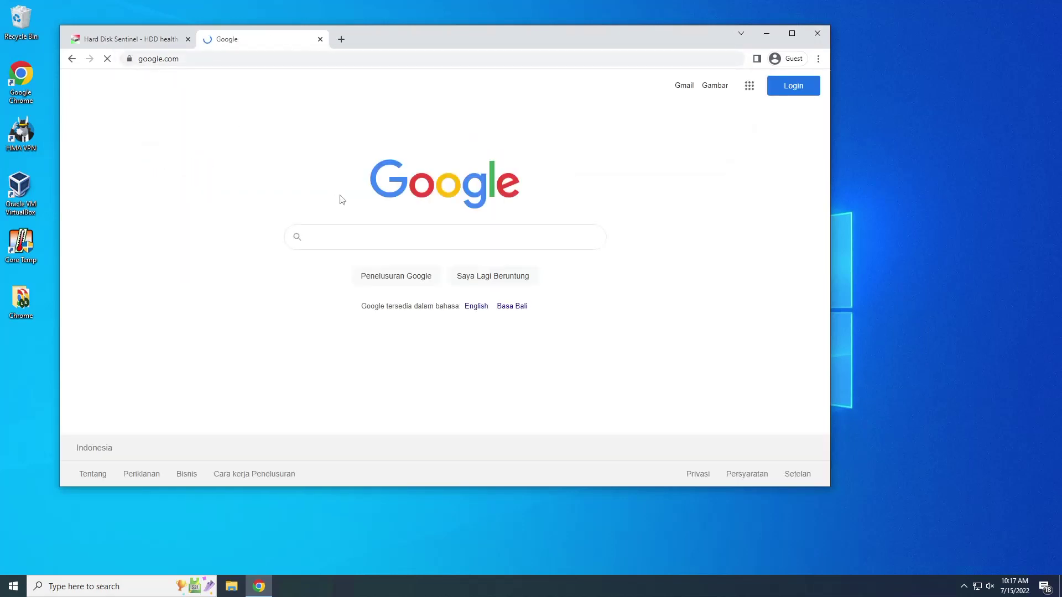
text(hdsentinel)
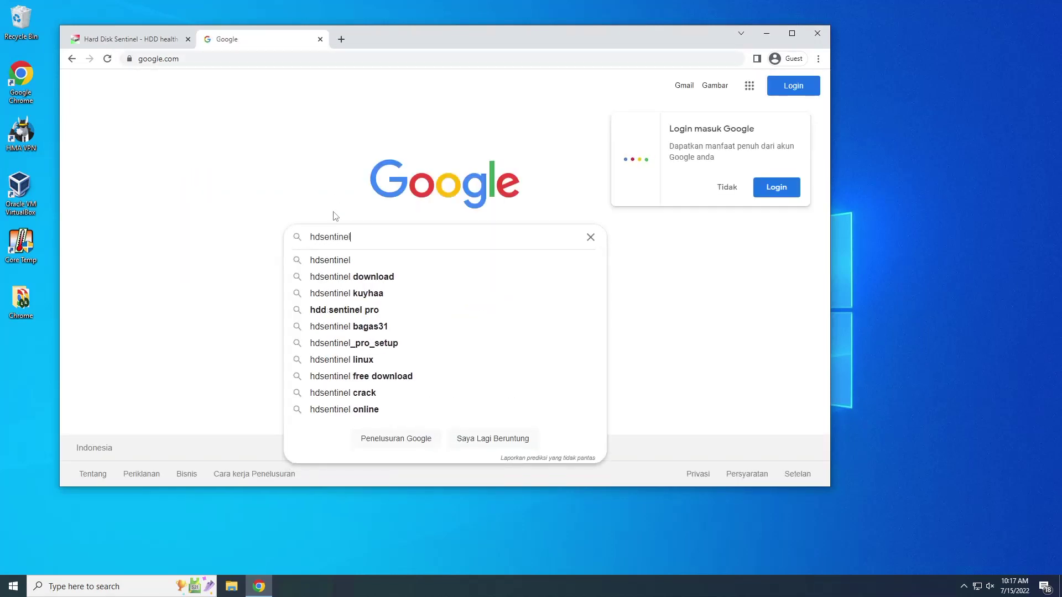
key(Return)
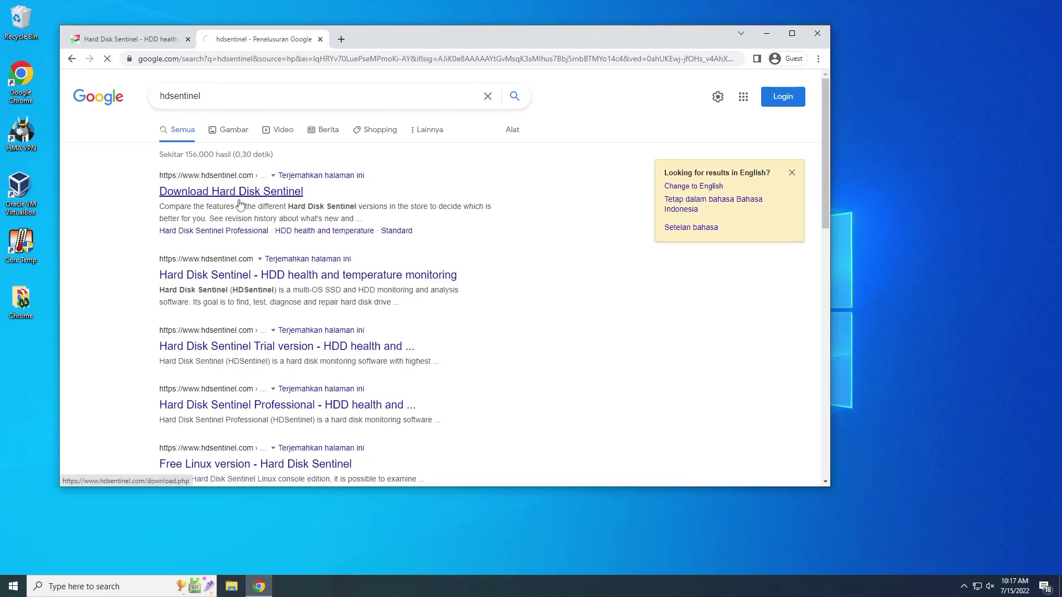
click(230, 197)
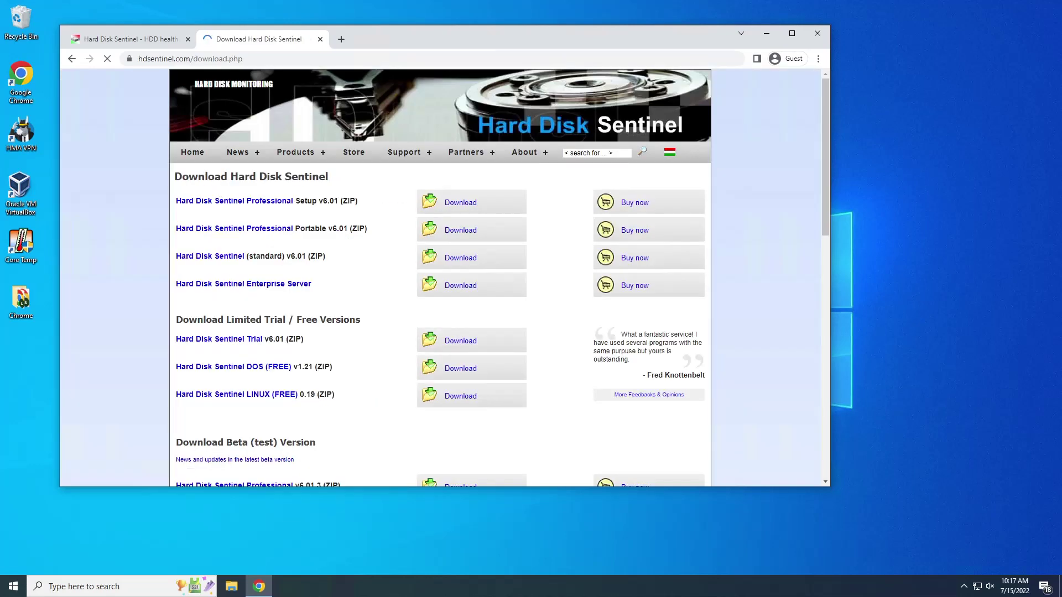
Step: Check the home page tab, then highlight the Portable v6.01 entry on the download page
click(145, 43)
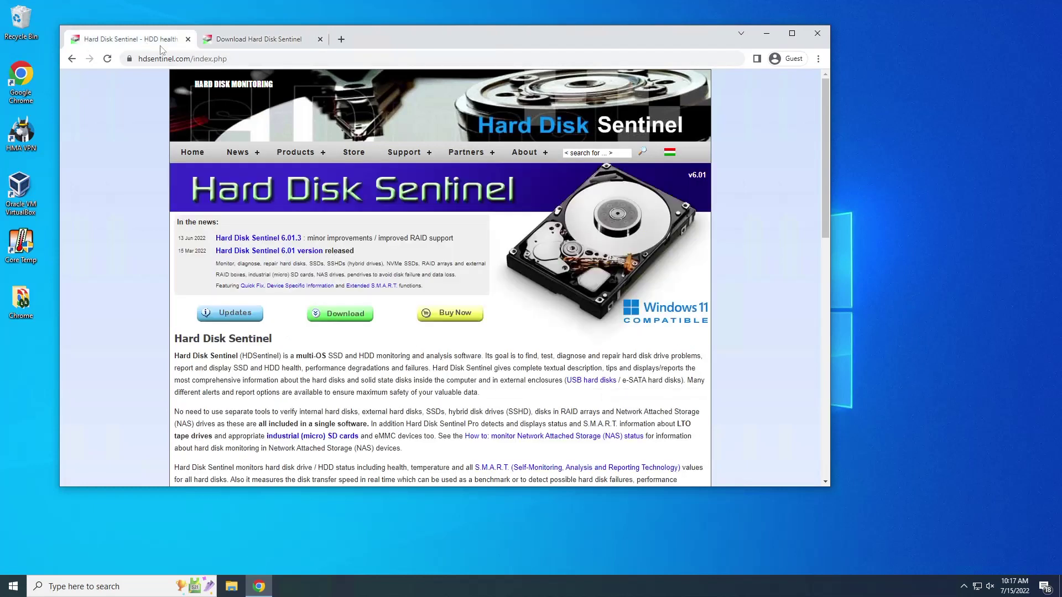
click(227, 43)
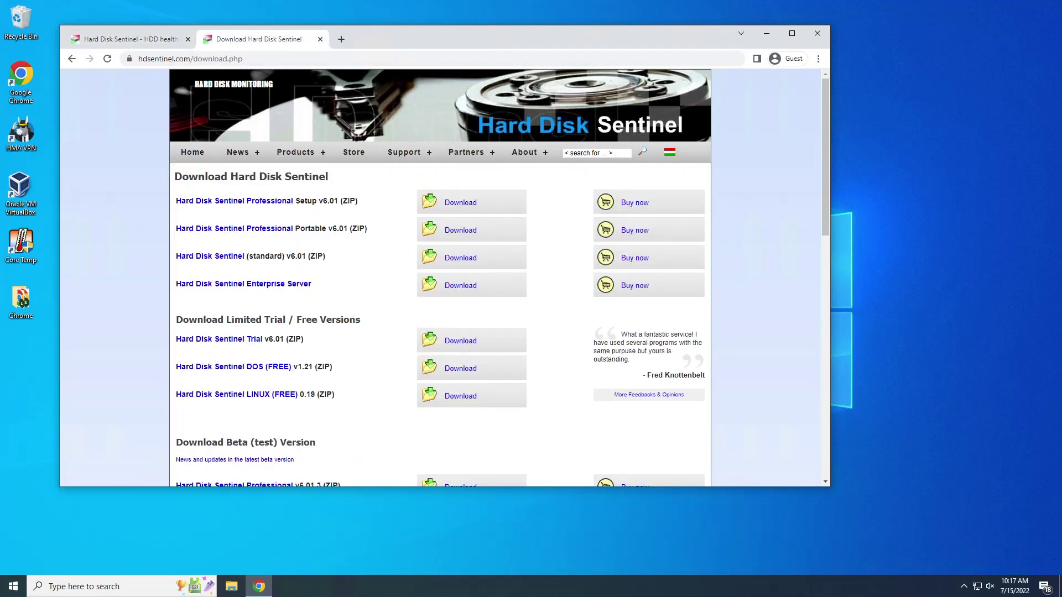
drag(330, 201, 338, 229)
click(338, 228)
drag(296, 228, 337, 228)
click(340, 232)
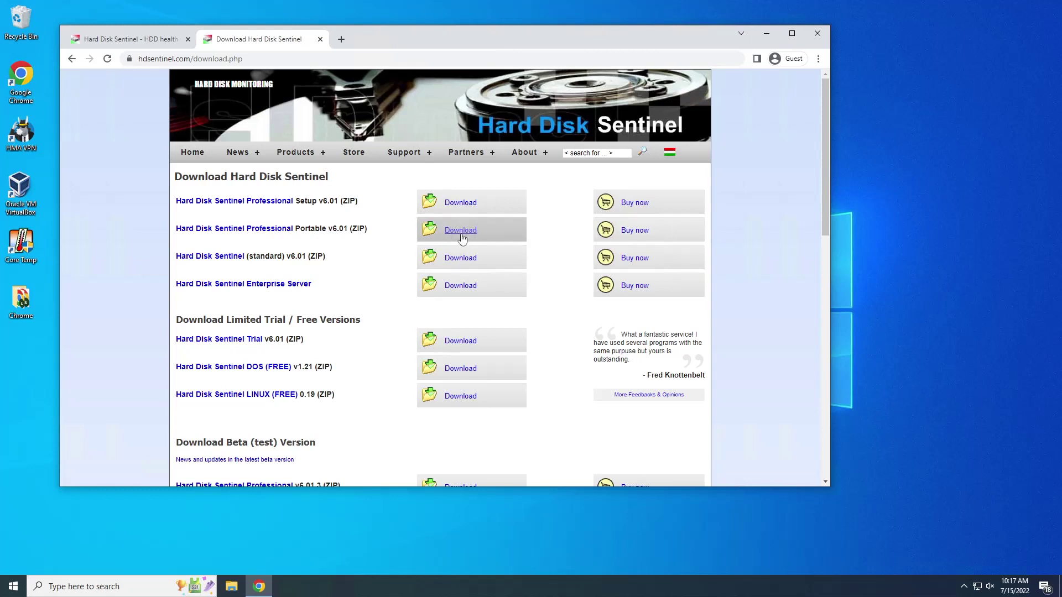
Step: Open Downloads in File Explorer and inspect the hdsentinel_pro_portable zip file
click(230, 588)
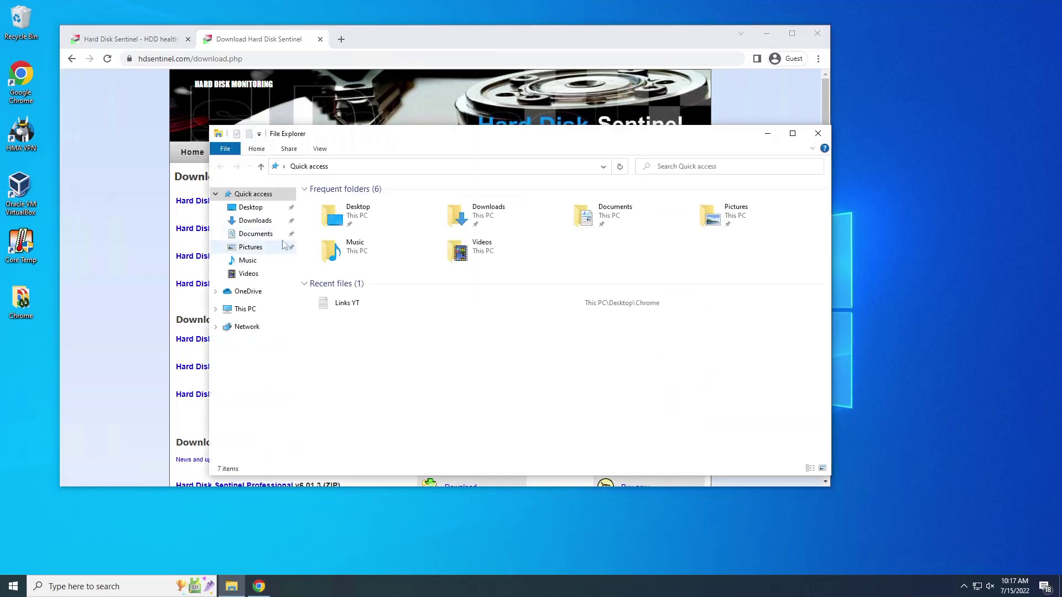
click(280, 222)
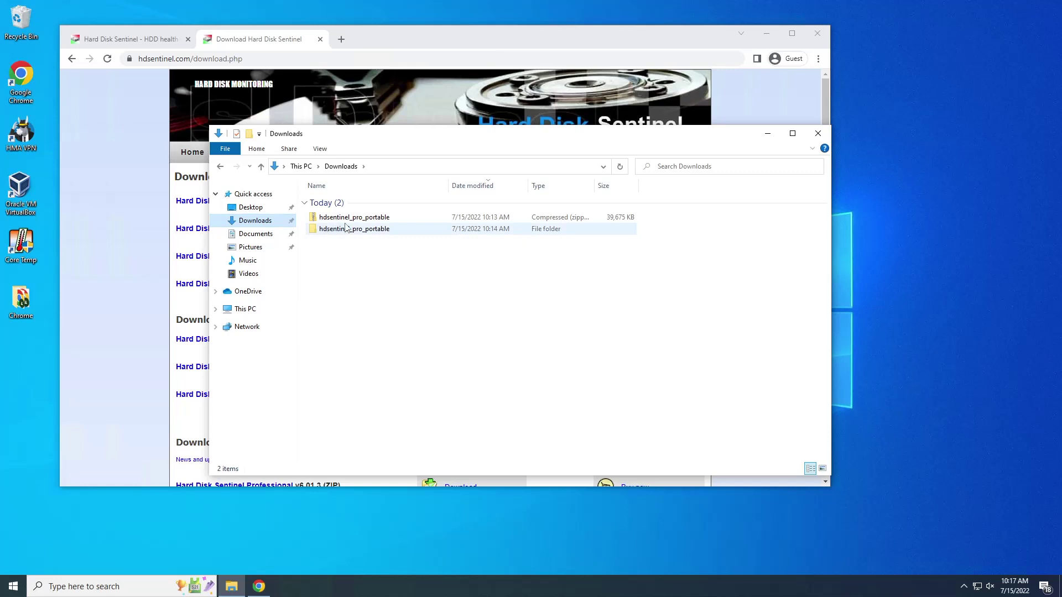
double_click(404, 221)
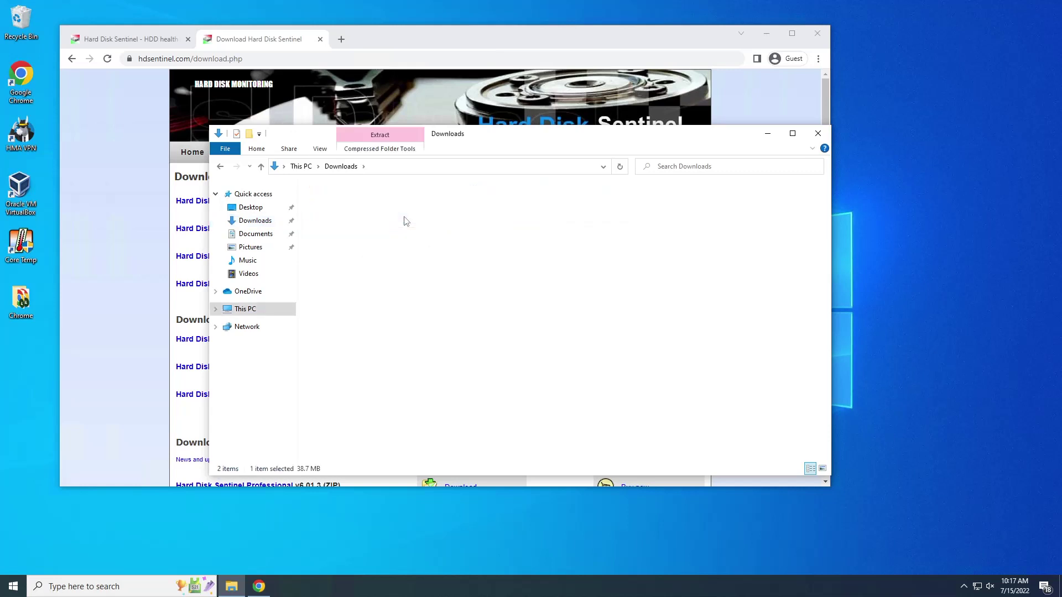
click(339, 166)
right_click(363, 223)
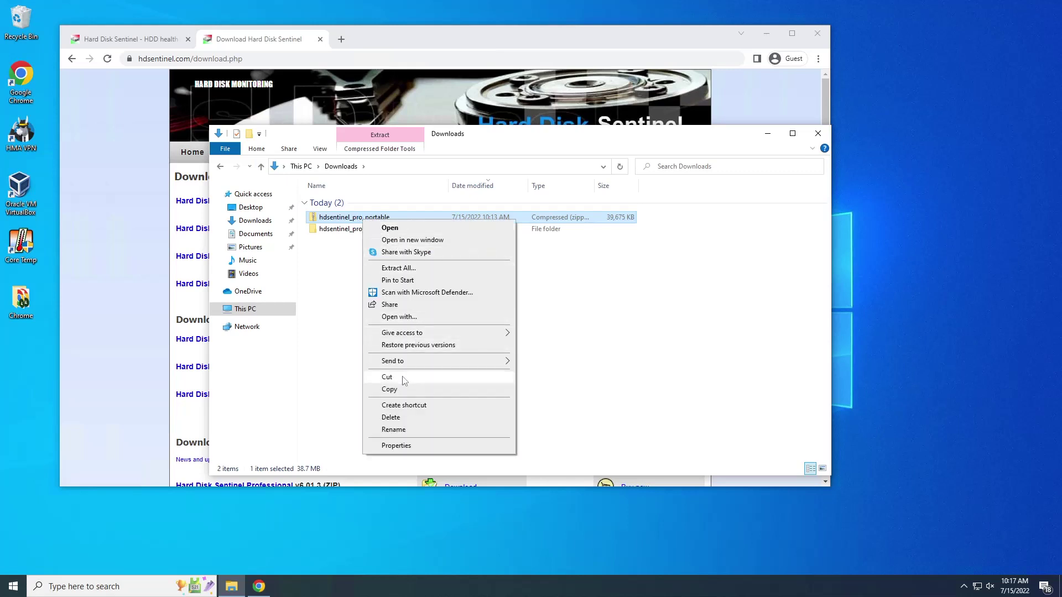
click(338, 263)
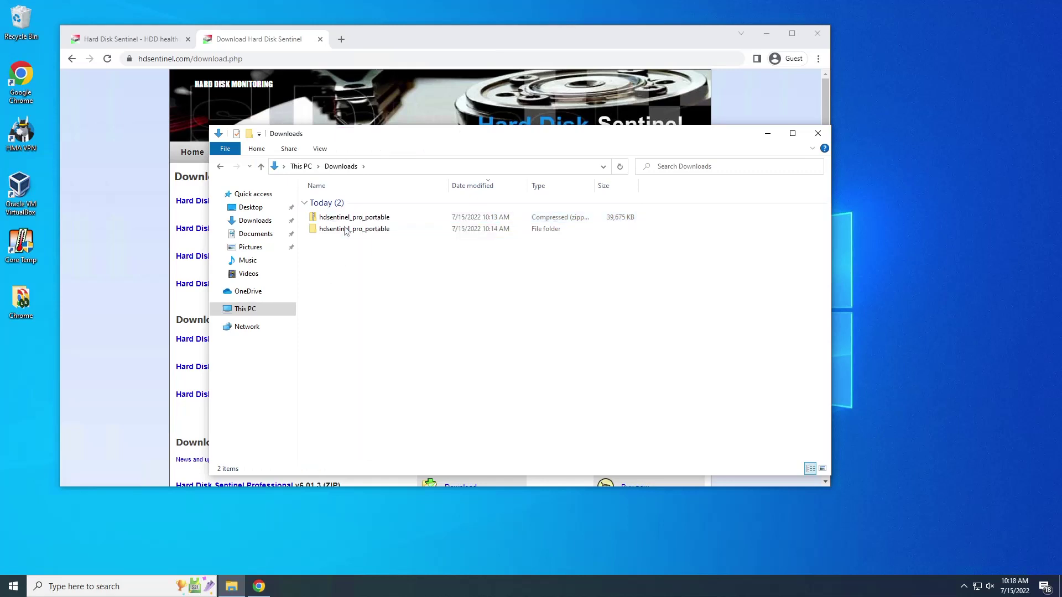
Step: Open the extracted hdsentinel_pro_portable folder and select the HDSentinel application
click(314, 231)
double_click(339, 229)
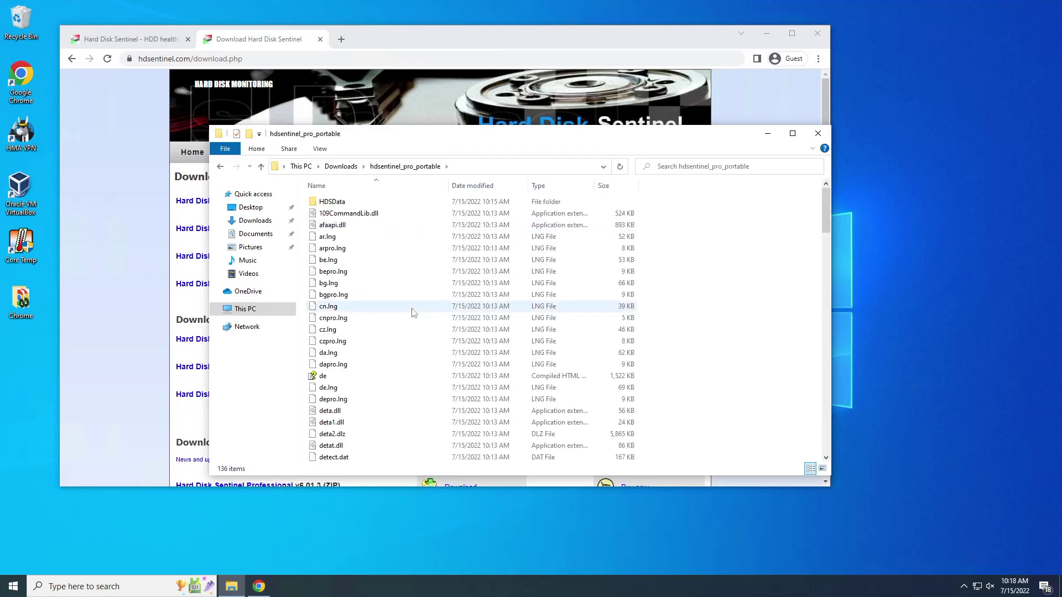
scroll(411, 311, down, 1)
scroll(414, 311, up, 1)
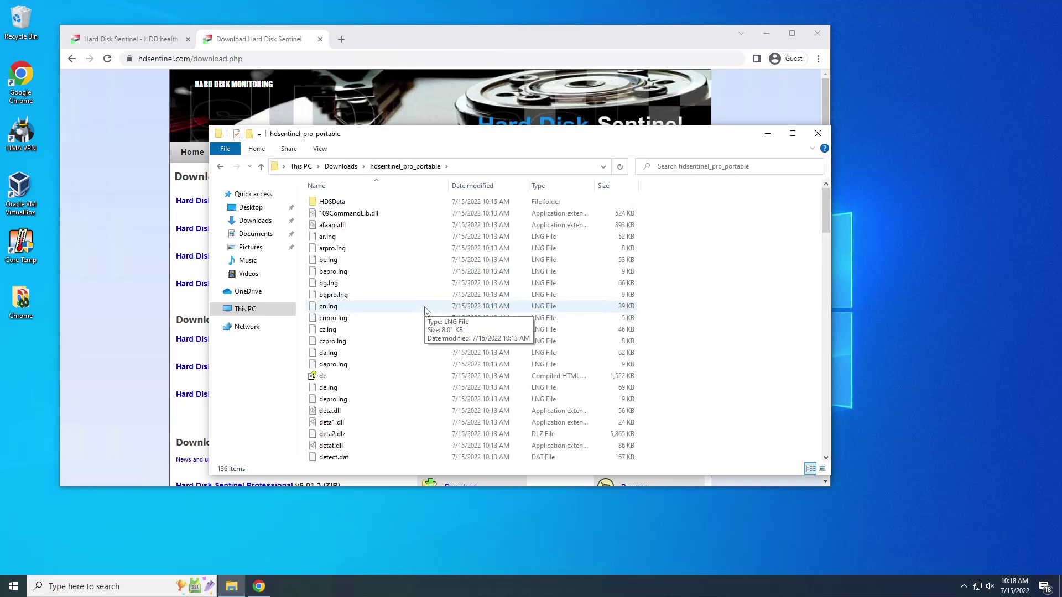
scroll(688, 237, down, 10)
drag(826, 276, 825, 300)
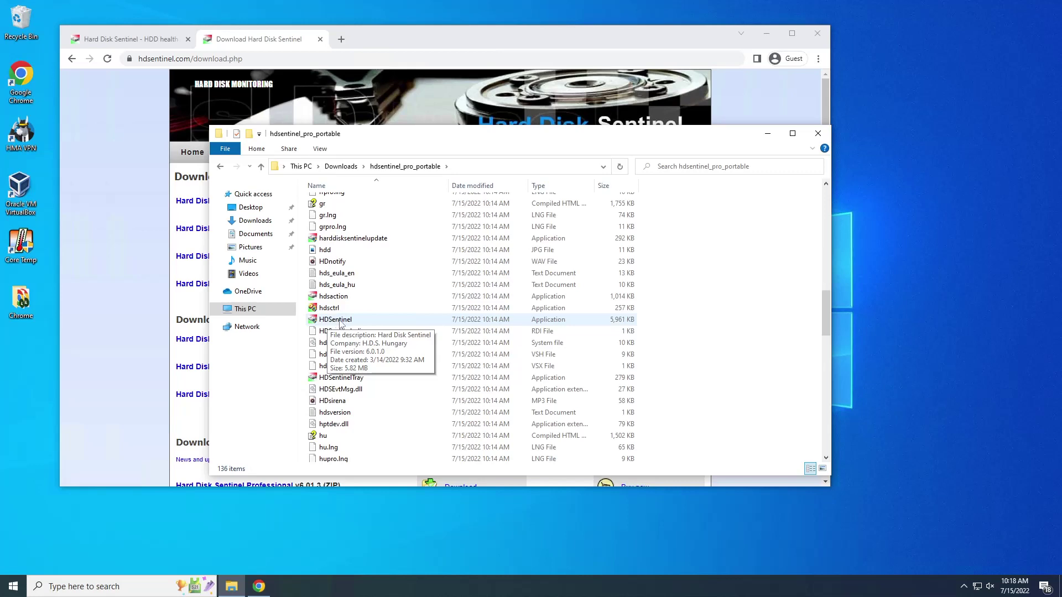
click(340, 323)
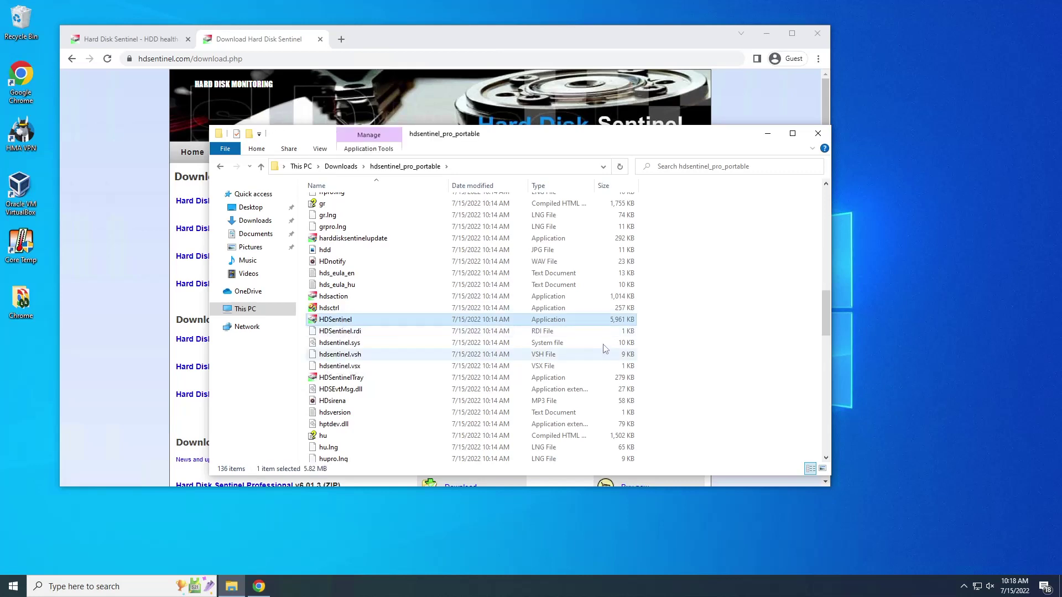
Step: Launch HDSentinel, approve the UAC prompt, minimize Chrome, and move the program window up-left
double_click(357, 322)
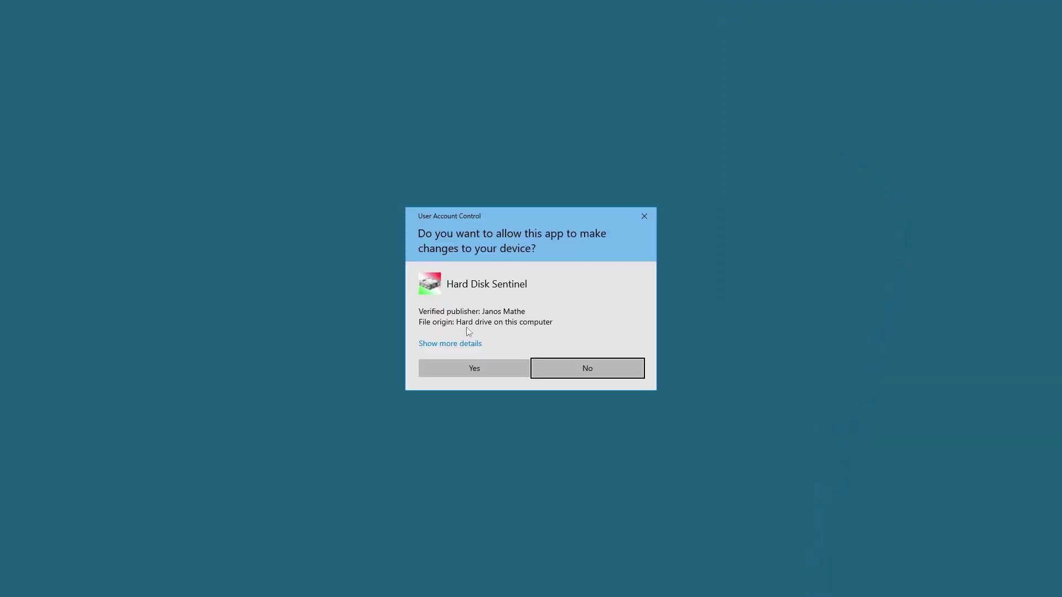
click(482, 369)
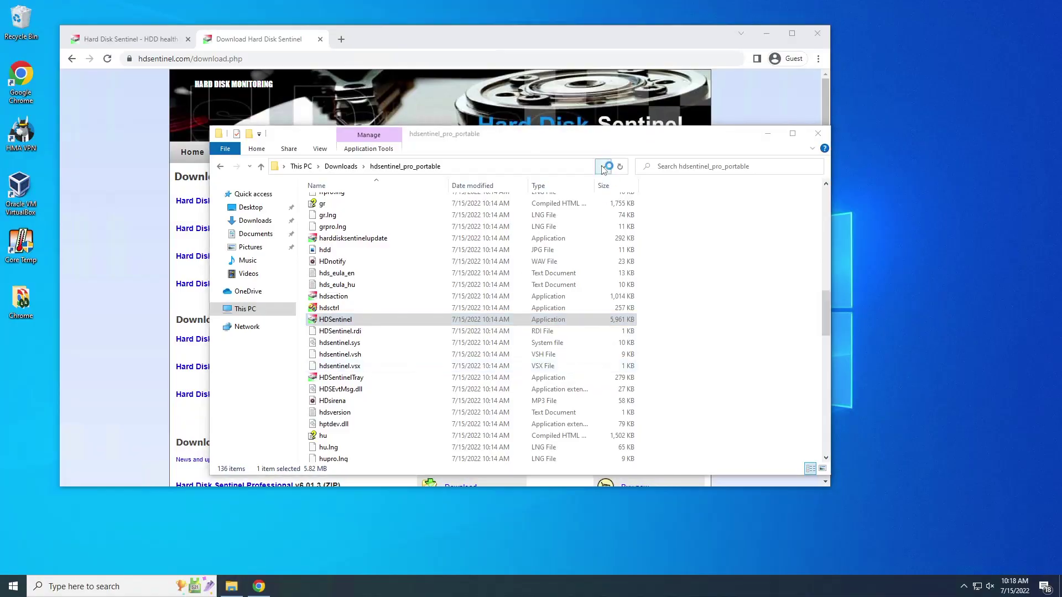
click(766, 33)
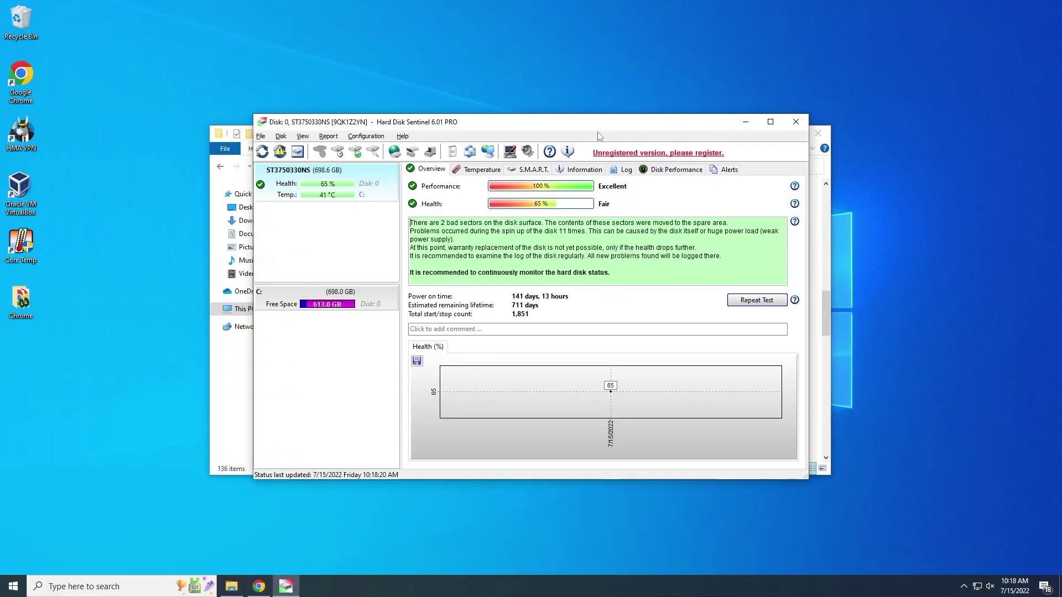
drag(597, 123, 519, 108)
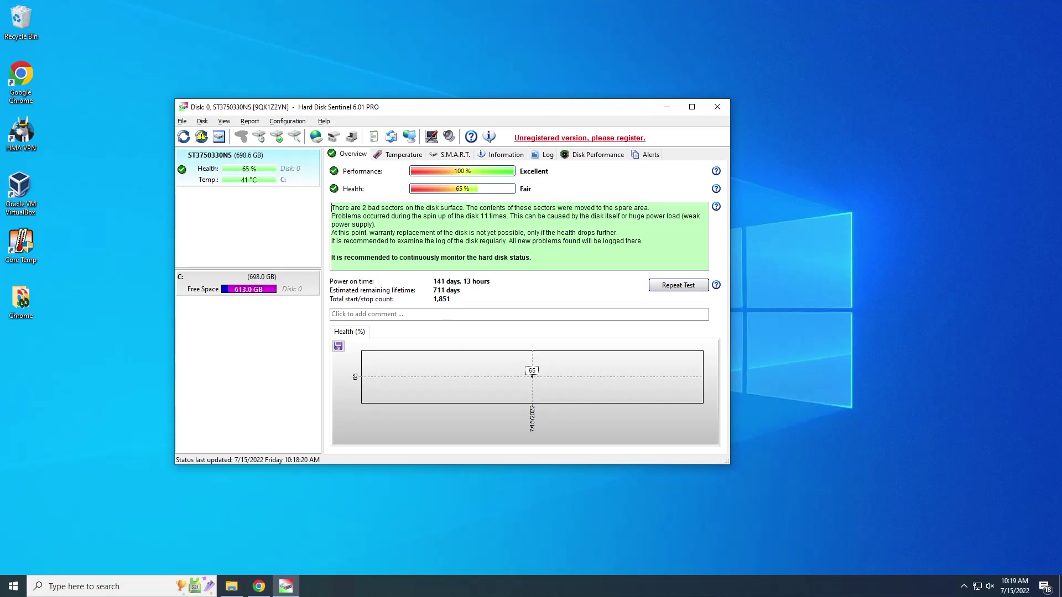
drag(333, 209, 465, 209)
click(490, 208)
drag(363, 216, 503, 216)
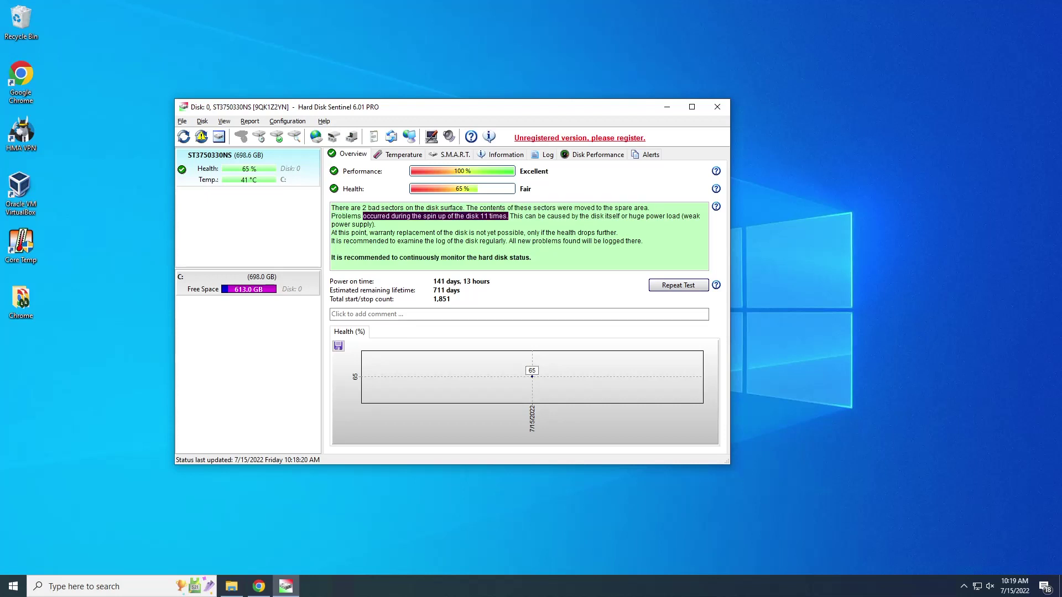
click(510, 216)
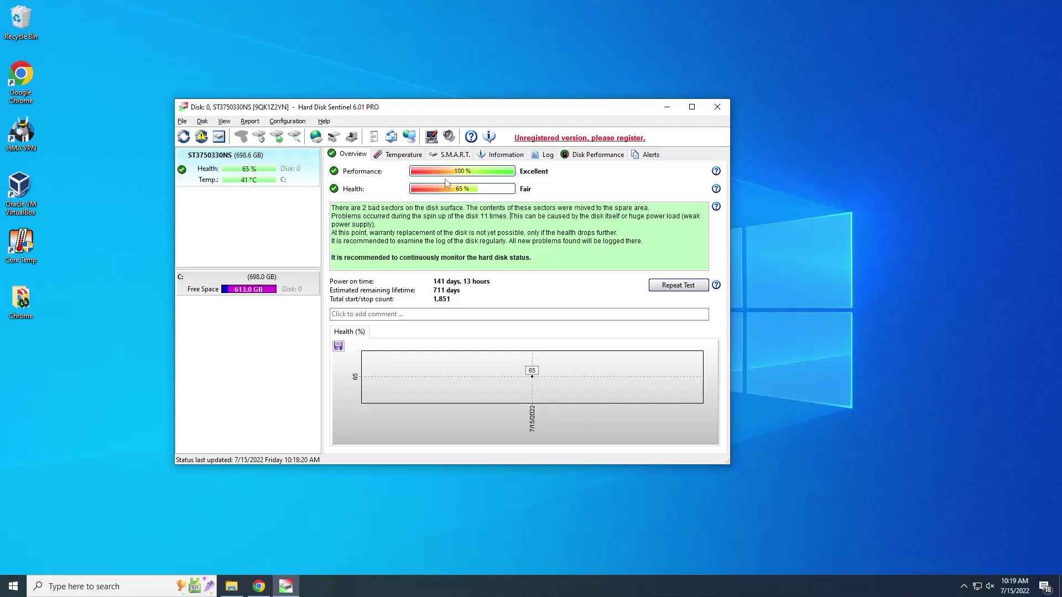
Step: Step through the Temperature, S.M.A.R.T. and Information tabs, ending on the S-ATA II, 715402 MB summary
mouse_move(463, 195)
click(403, 155)
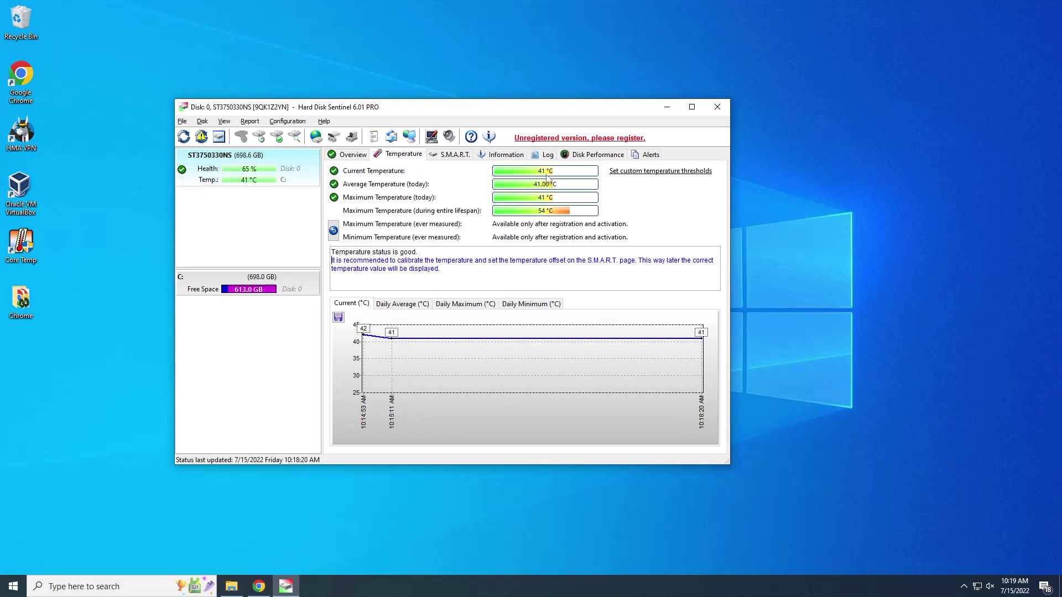
click(461, 156)
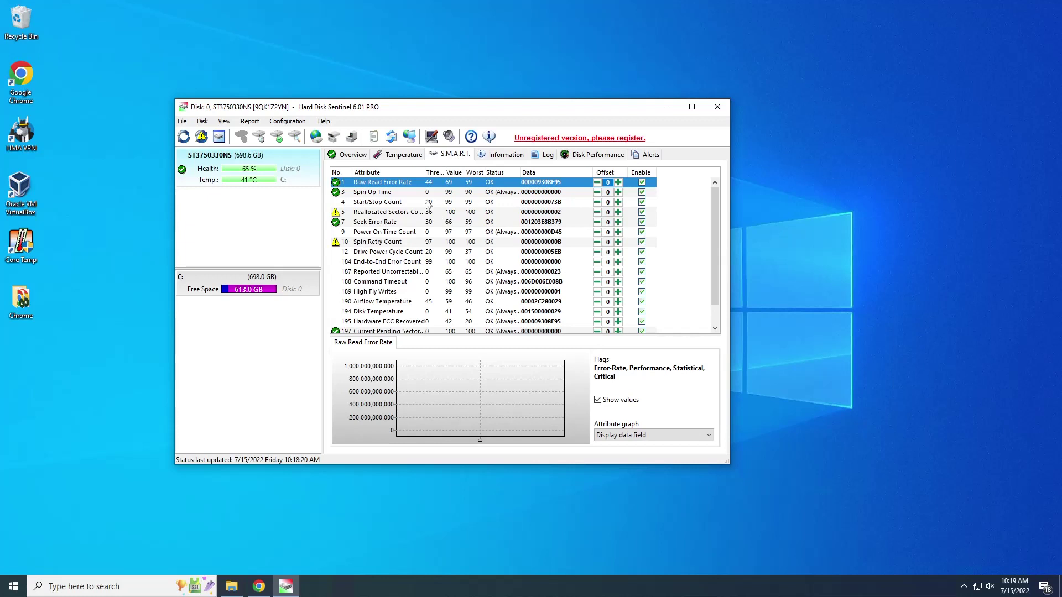
click(505, 155)
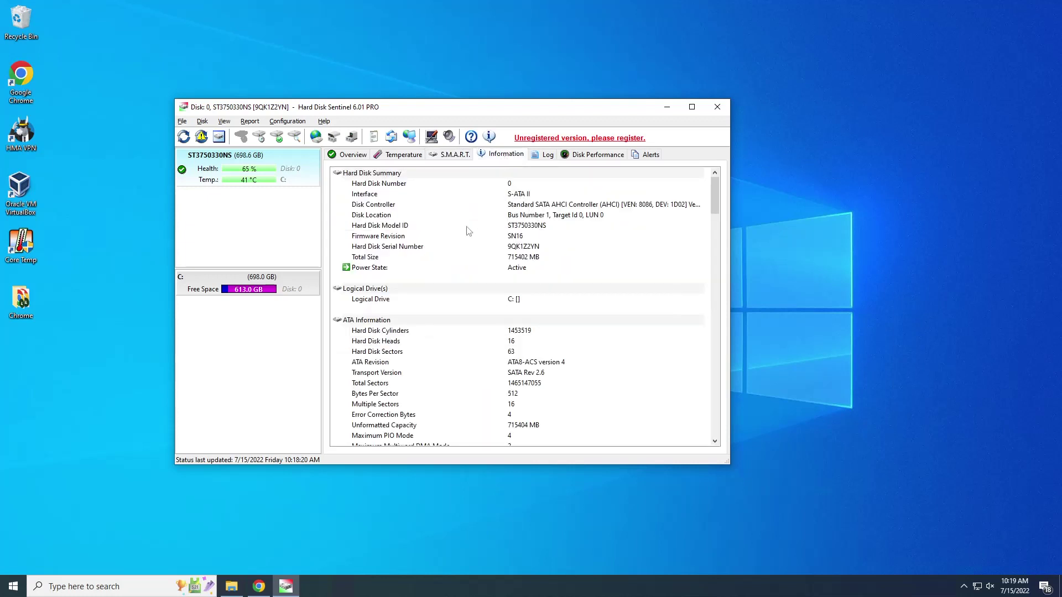
click(452, 225)
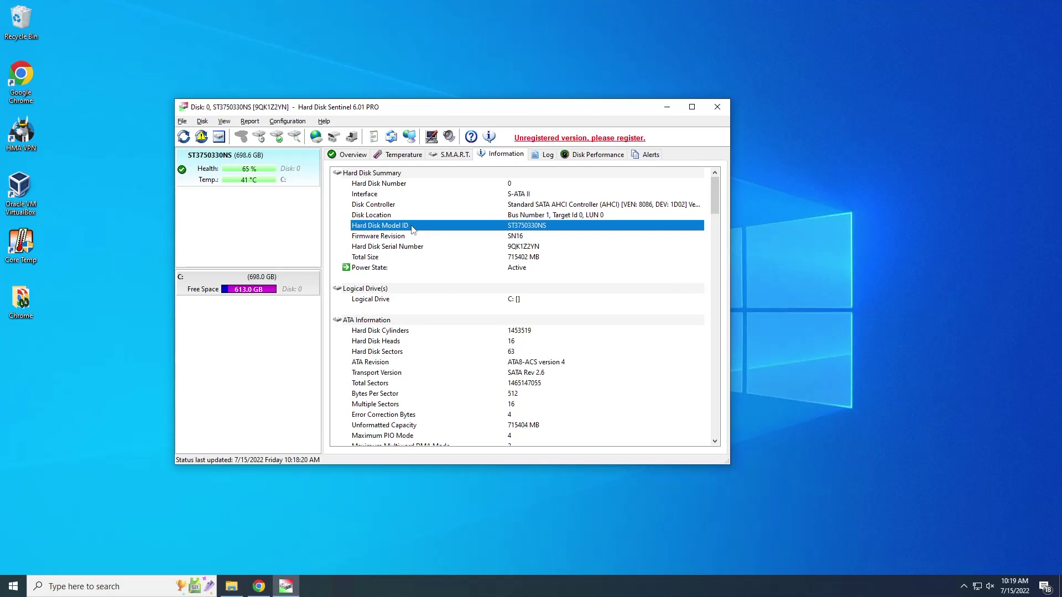
click(530, 196)
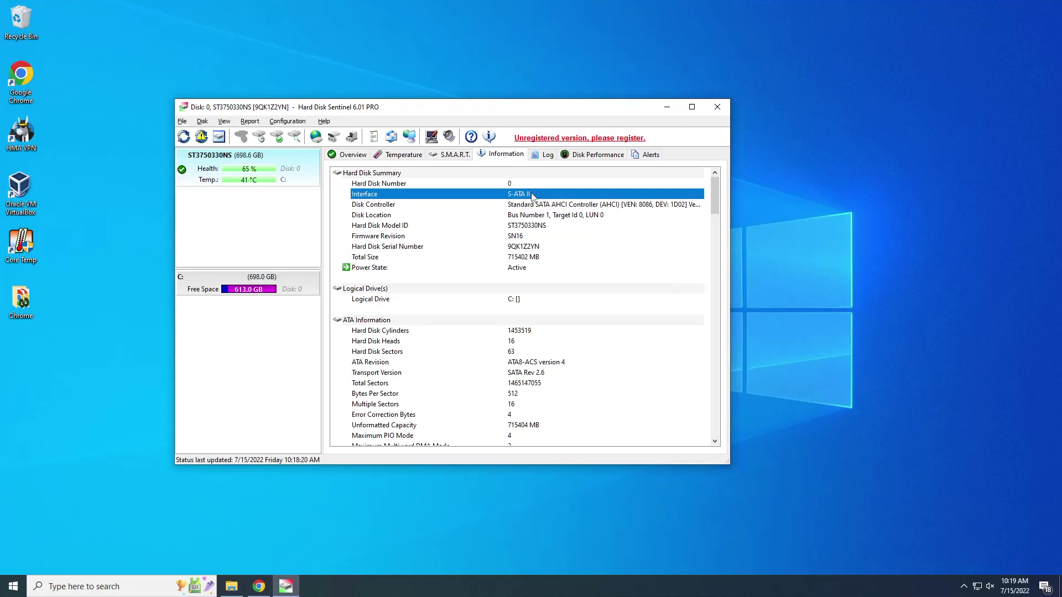
click(542, 258)
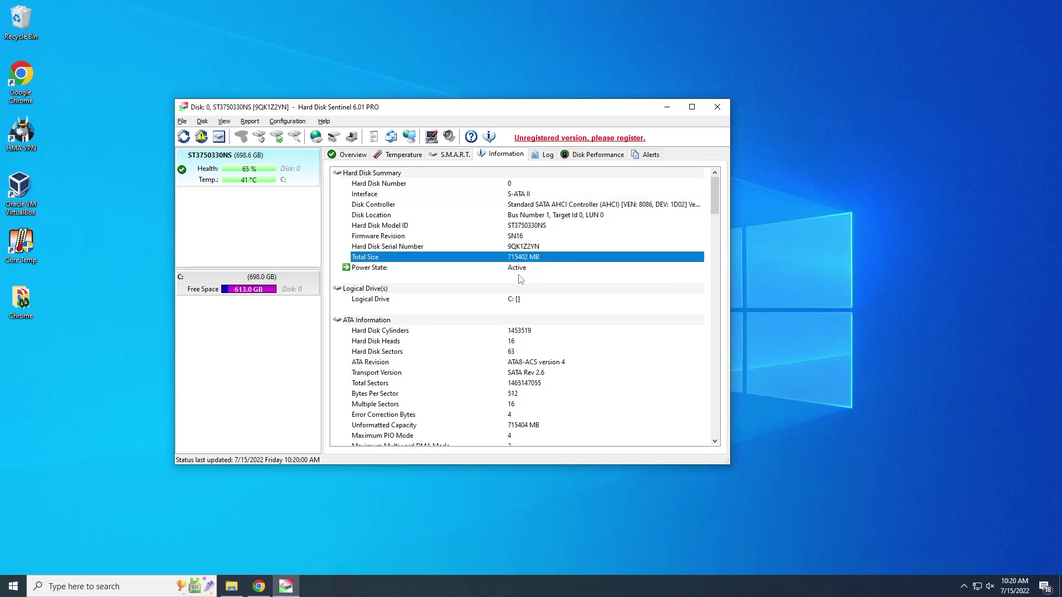
scroll(523, 280, down, 2)
scroll(524, 279, down, 2)
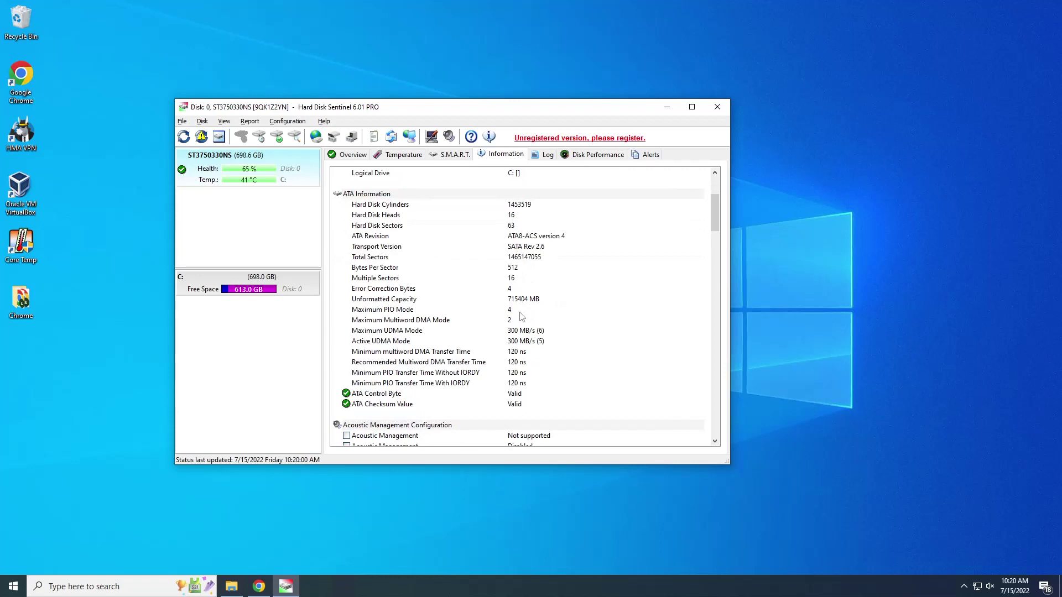
scroll(521, 316, down, 2)
scroll(515, 273, up, 6)
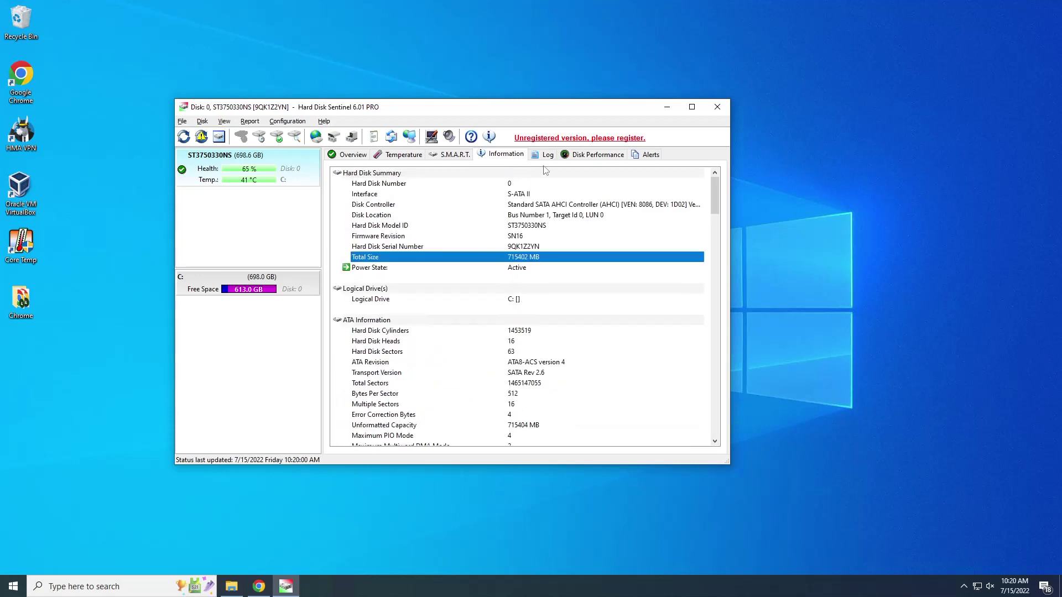
click(547, 157)
Step: View Disk Performance transfer rates, return to Overview (100% performance, 65% health), and shift the window right
click(575, 157)
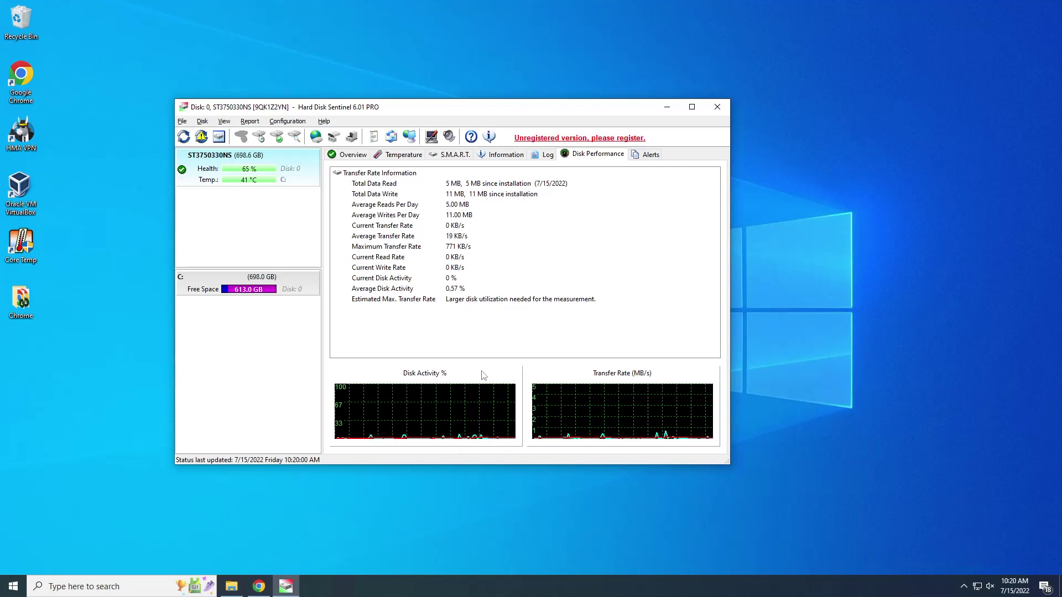
mouse_move(450, 411)
click(353, 155)
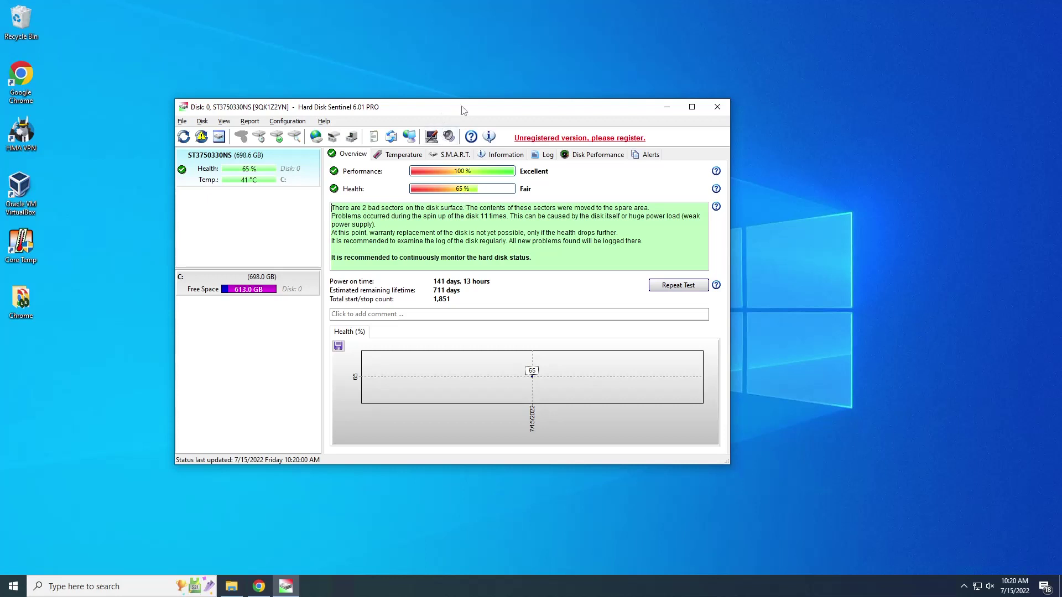
drag(463, 107, 520, 115)
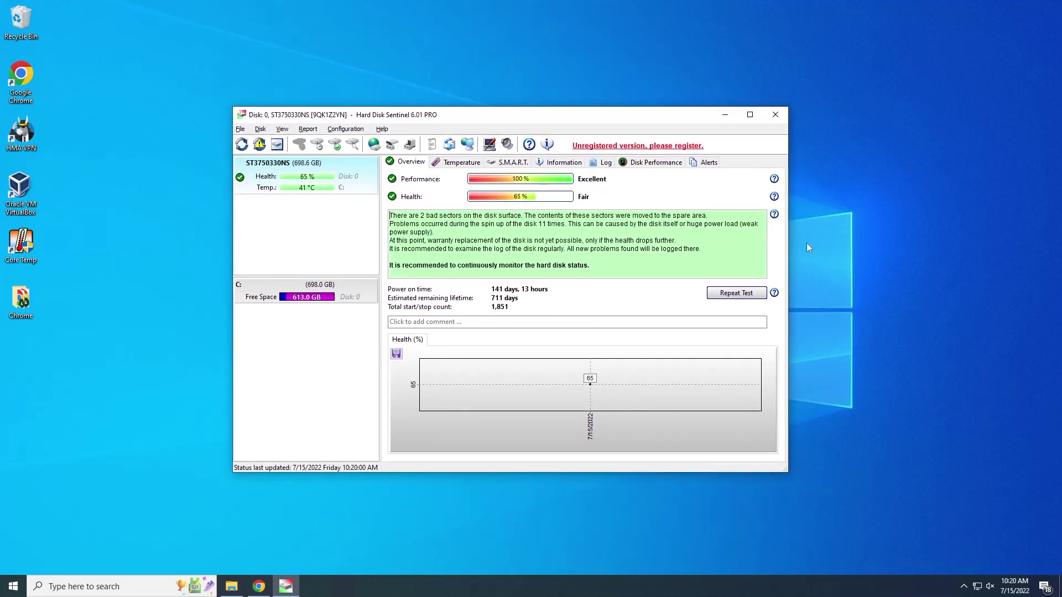